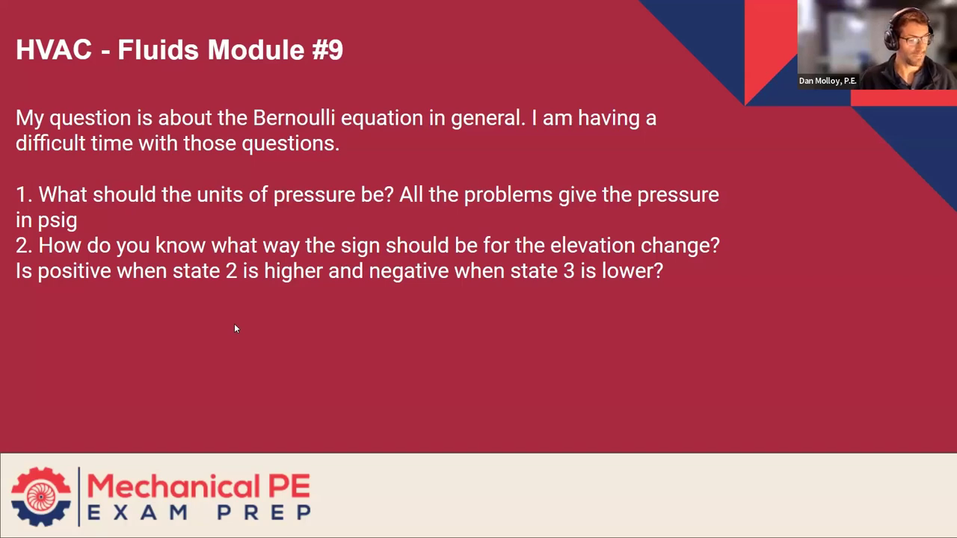
Switch from the slideshow to the whiteboard and pan the earlier notes away to blank canvas.
key("alt+Tab")
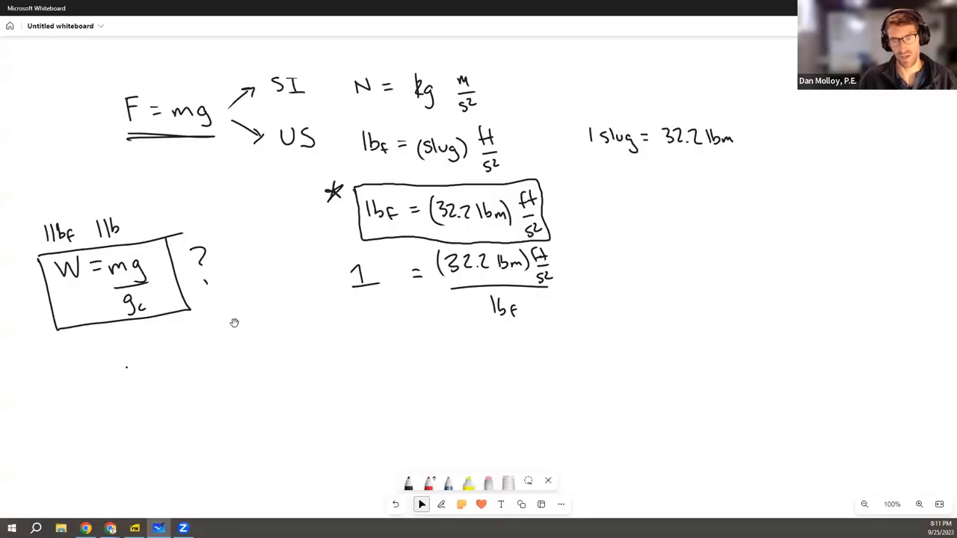
left_click_drag(262, 273, 262, 96)
scroll(306, 186, "down", 3)
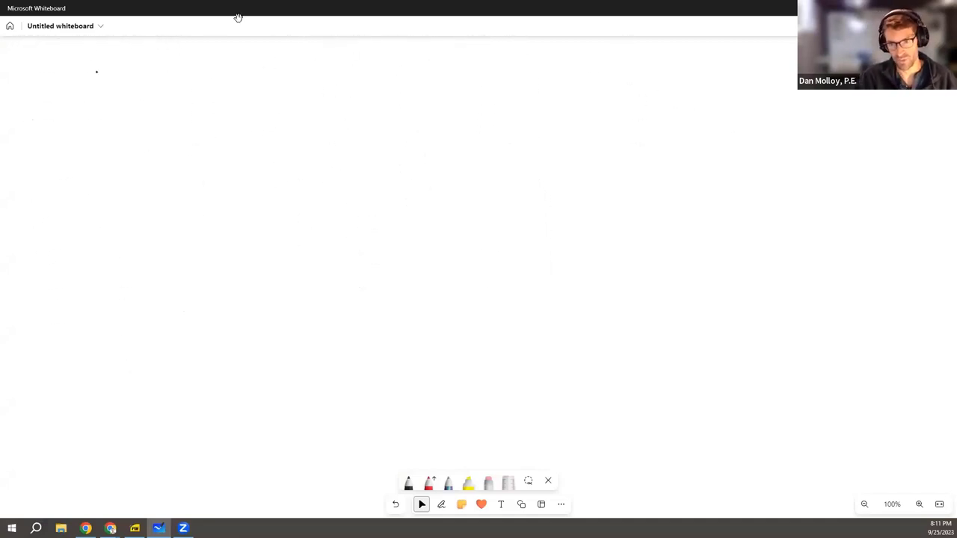
In black ink, sketch an upper-left and a lower tank with water lines, joined by a pipe.
left_click(408, 482)
mouse_move(149, 122)
left_mouse_down()
mouse_move(152, 162)
mouse_move(230, 172)
mouse_move(219, 124)
left_mouse_up()
mouse_move(153, 135)
left_mouse_down()
mouse_move(219, 132)
mouse_move(262, 160)
mouse_move(269, 213)
mouse_move(397, 206)
mouse_move(402, 223)
mouse_move(475, 220)
left_mouse_up()
left_click_drag(473, 187, 475, 220)
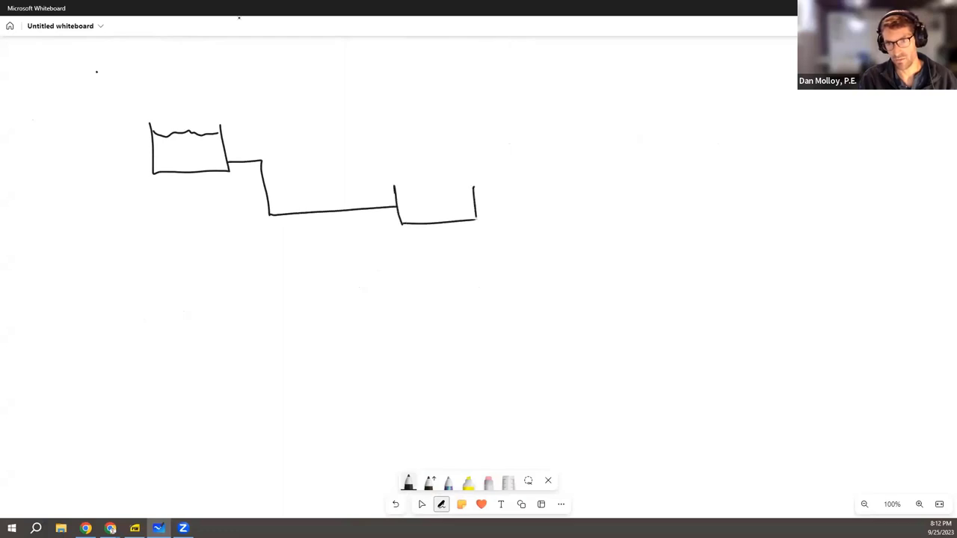
left_click_drag(396, 193, 474, 196)
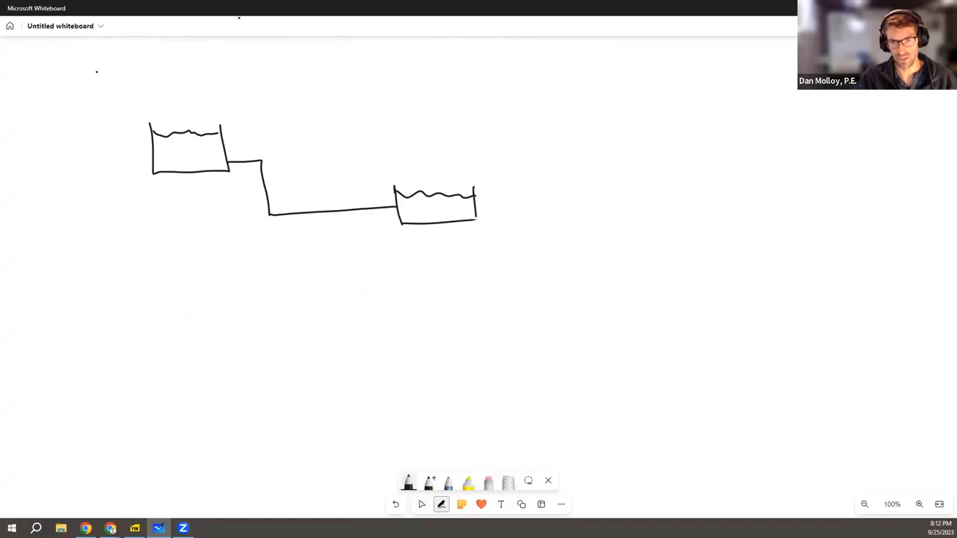
Handwrite the left side of the equation, P1/γ + V1²/2g + Z1, below the tanks.
mouse_move(158, 275)
left_mouse_down()
mouse_move(159, 304)
mouse_move(160, 295)
mouse_move(175, 302)
left_mouse_up()
mouse_move(155, 314)
left_mouse_down()
mouse_move(159, 292)
mouse_move(183, 312)
mouse_move(177, 339)
mouse_move(206, 315)
left_mouse_up()
mouse_move(213, 295)
left_mouse_down()
mouse_move(226, 293)
mouse_move(233, 309)
left_mouse_up()
mouse_move(233, 290)
left_mouse_down()
mouse_move(245, 301)
mouse_move(237, 317)
left_mouse_up()
left_click_drag(223, 327, 235, 343)
left_click_drag(245, 332, 239, 347)
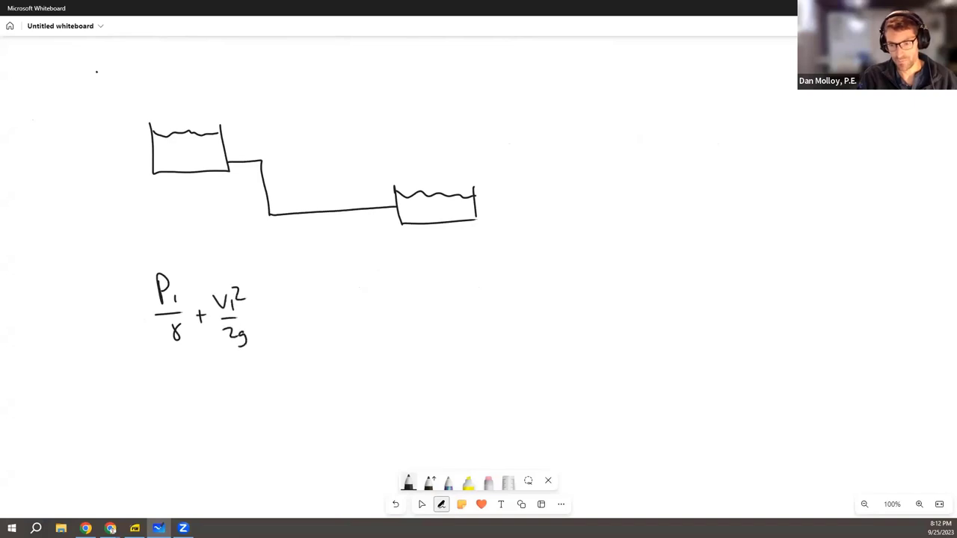
mouse_move(266, 315)
left_mouse_down()
mouse_move(265, 325)
mouse_move(275, 320)
left_mouse_up()
left_click_drag(282, 311, 298, 321)
mouse_move(303, 323)
left_mouse_down()
mouse_move(303, 332)
mouse_move(332, 315)
left_mouse_up()
Complete the right side: = P2/γ + V2²/2g + Z2 + hf.
mouse_move(323, 321)
left_mouse_down()
mouse_move(353, 311)
mouse_move(353, 300)
mouse_move(370, 322)
left_mouse_up()
mouse_move(364, 328)
left_mouse_down()
mouse_move(368, 345)
mouse_move(393, 319)
left_mouse_up()
mouse_move(402, 299)
left_mouse_down()
mouse_move(429, 299)
mouse_move(414, 321)
mouse_move(420, 341)
mouse_move(432, 303)
mouse_move(420, 350)
left_mouse_up()
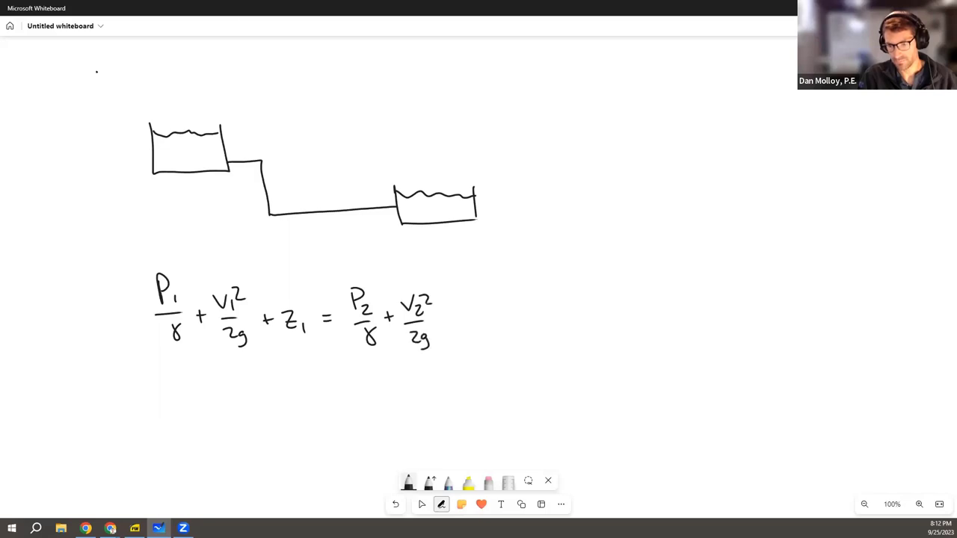
mouse_move(446, 312)
left_mouse_down()
mouse_move(446, 326)
mouse_move(454, 319)
left_mouse_up()
left_click_drag(459, 307, 472, 319)
mouse_move(469, 318)
left_mouse_down()
mouse_move(481, 327)
mouse_move(497, 320)
left_mouse_up()
left_click_drag(492, 315, 503, 314)
mouse_move(509, 299)
left_mouse_down()
mouse_move(509, 320)
mouse_move(522, 323)
left_mouse_up()
left_click_drag(517, 315, 528, 315)
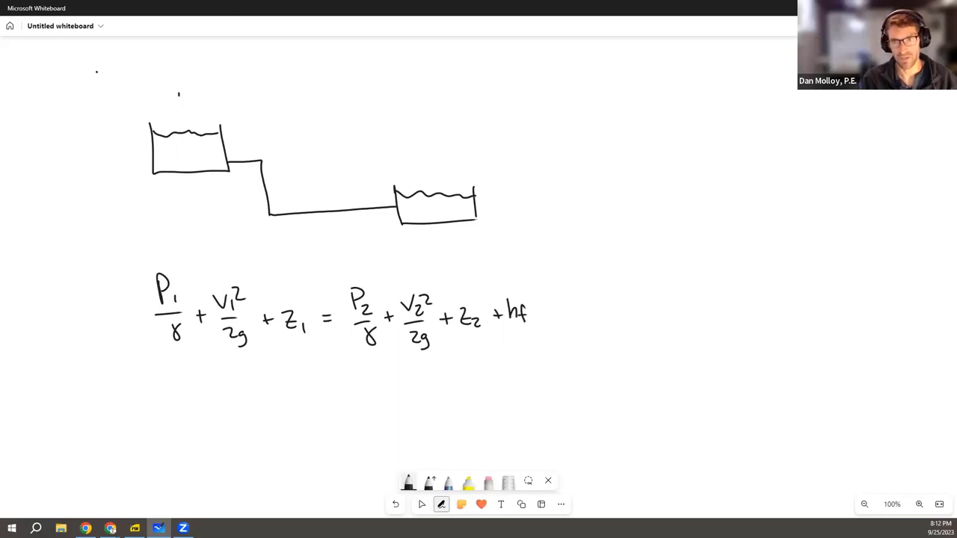
Mark the tanks with circled labels 1 above the left tank and 2 above the right.
left_click_drag(179, 92, 180, 103)
left_click_drag(172, 88, 174, 85)
left_click_drag(424, 146, 436, 158)
mouse_move(426, 137)
left_mouse_down()
mouse_move(416, 153)
mouse_move(428, 136)
left_mouse_up()
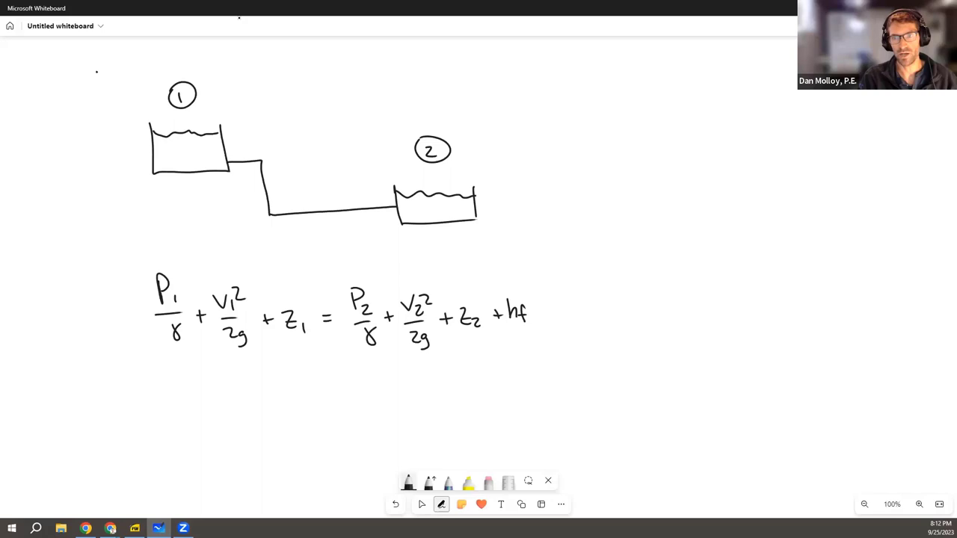
Change the pen's ink colour to orange.
left_click(407, 480)
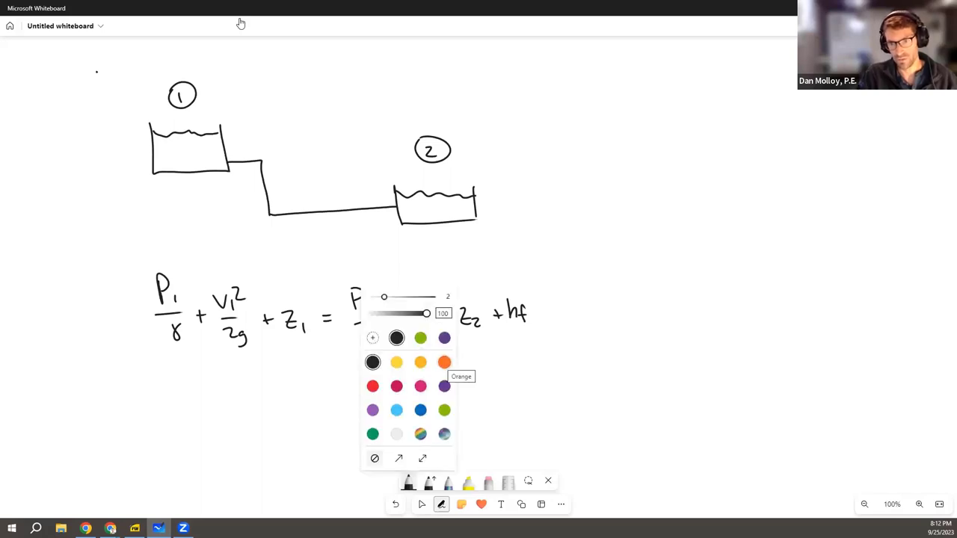
left_click(444, 361)
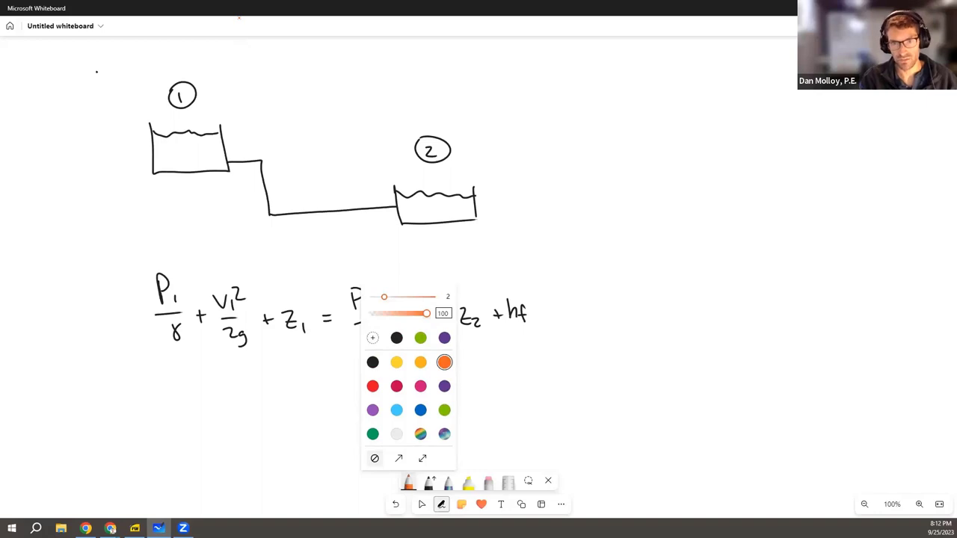
left_click(144, 197)
Draw a trial orange datum line and arrows across the sketch, then undo them.
left_click_drag(144, 197, 543, 175)
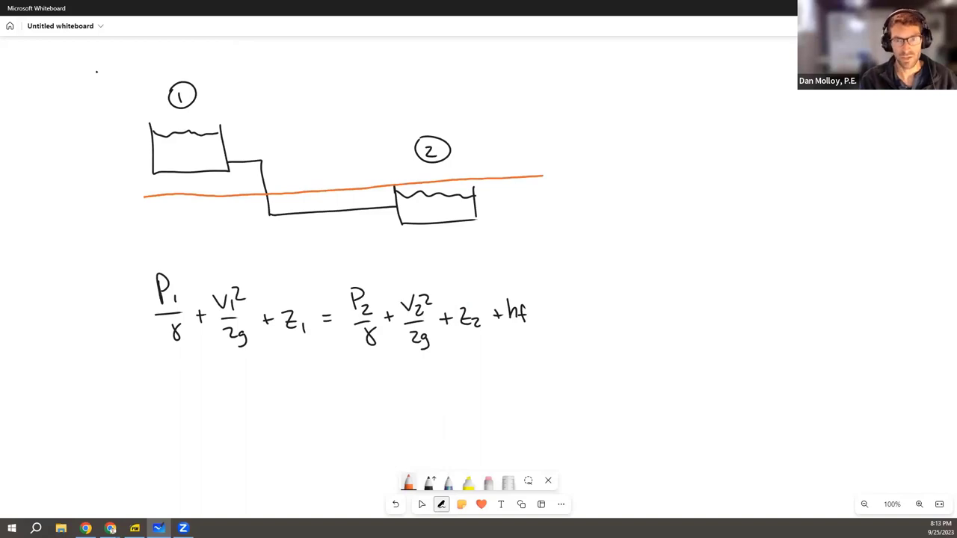
left_click_drag(141, 196, 142, 137)
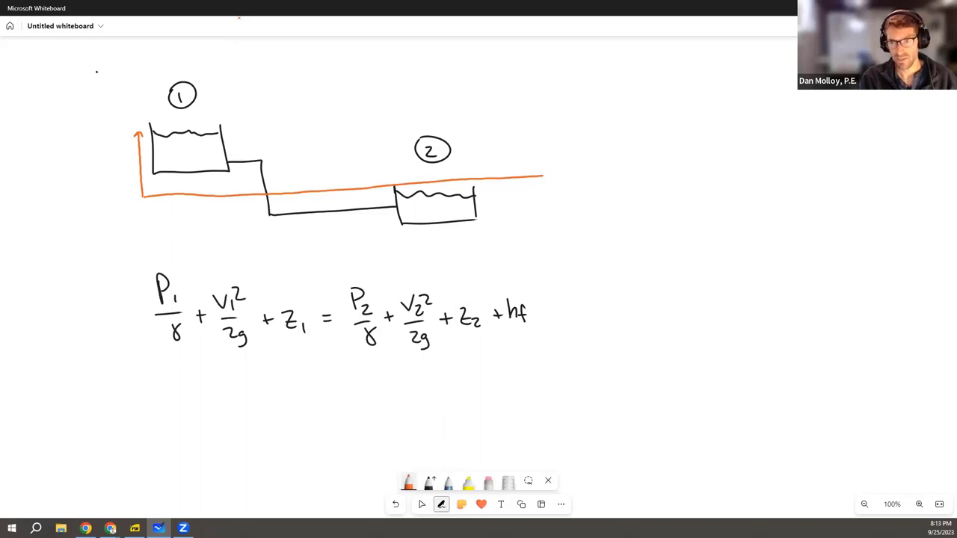
mouse_move(446, 182)
left_mouse_down()
mouse_move(445, 196)
mouse_move(451, 188)
left_mouse_up()
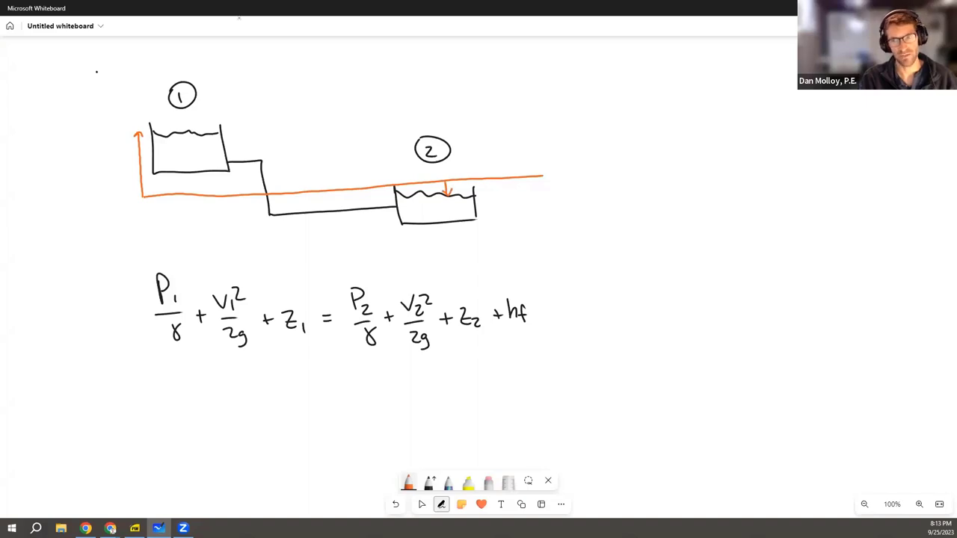
key("ctrl+z")
key("ctrl+z")
key("ctrl+z")
key("ctrl+z")
key("ctrl+z")
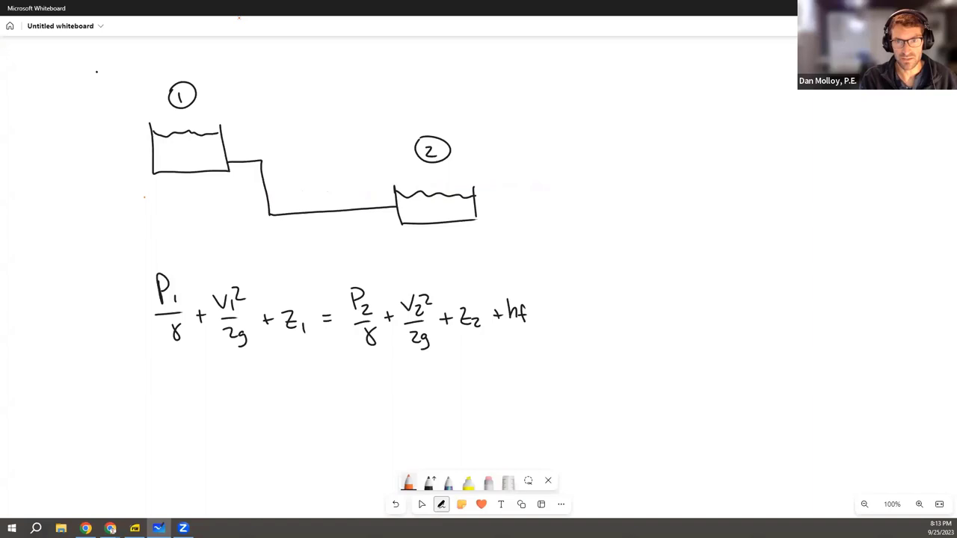
Try an orange datum at the left tank's water level, a Z1 strike and an arrow, then undo them.
left_click_drag(152, 133, 513, 123)
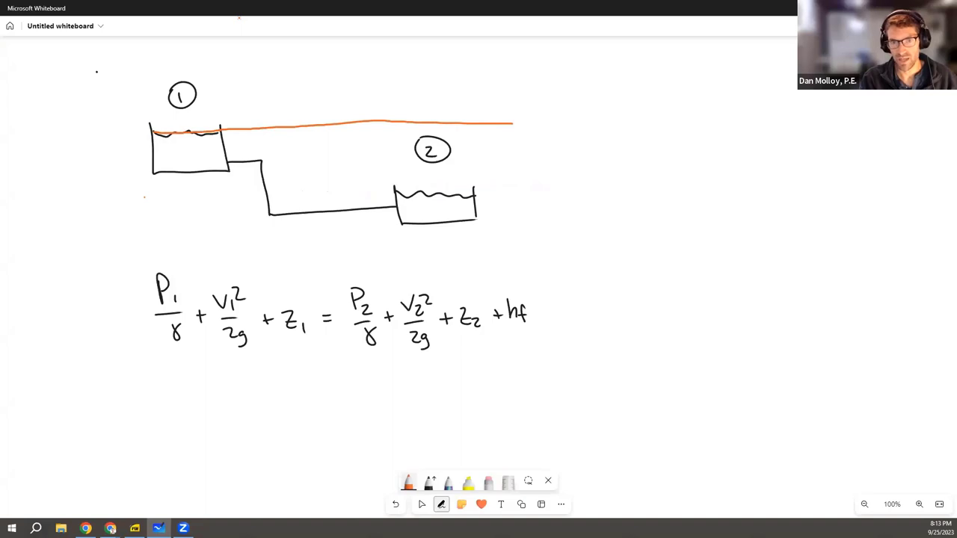
left_click_drag(287, 333, 321, 279)
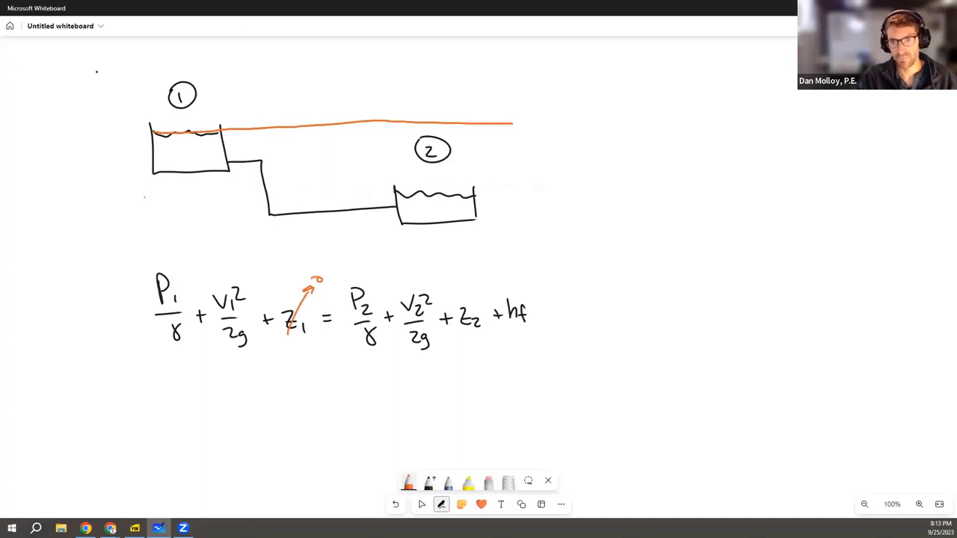
left_click_drag(456, 130, 463, 193)
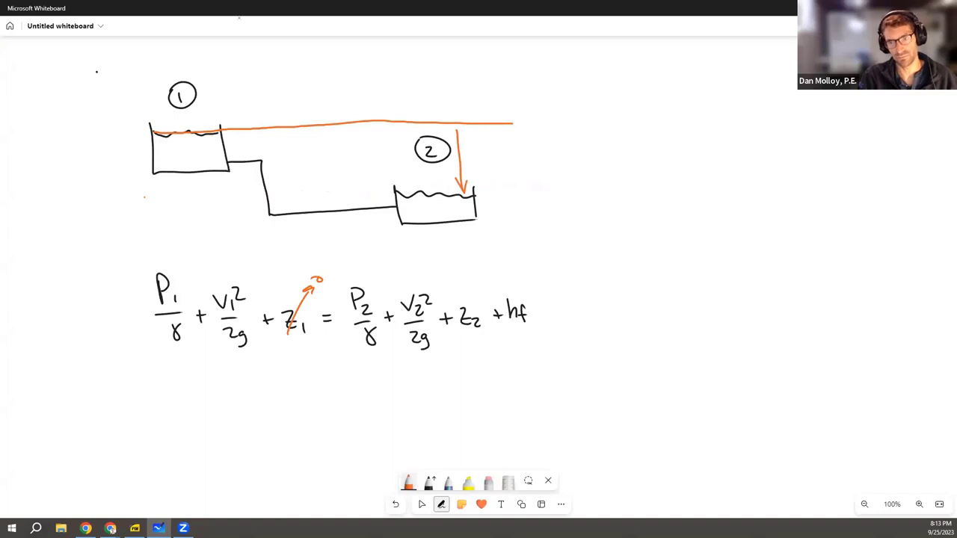
key("ctrl+z")
key("ctrl+z")
key("ctrl+z")
key("ctrl+z")
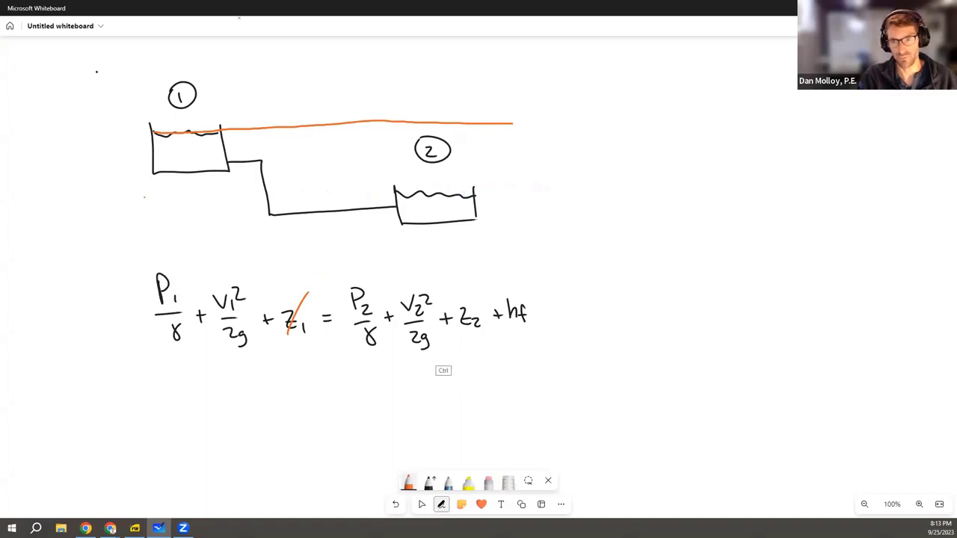
key("ctrl+z")
key("ctrl+z")
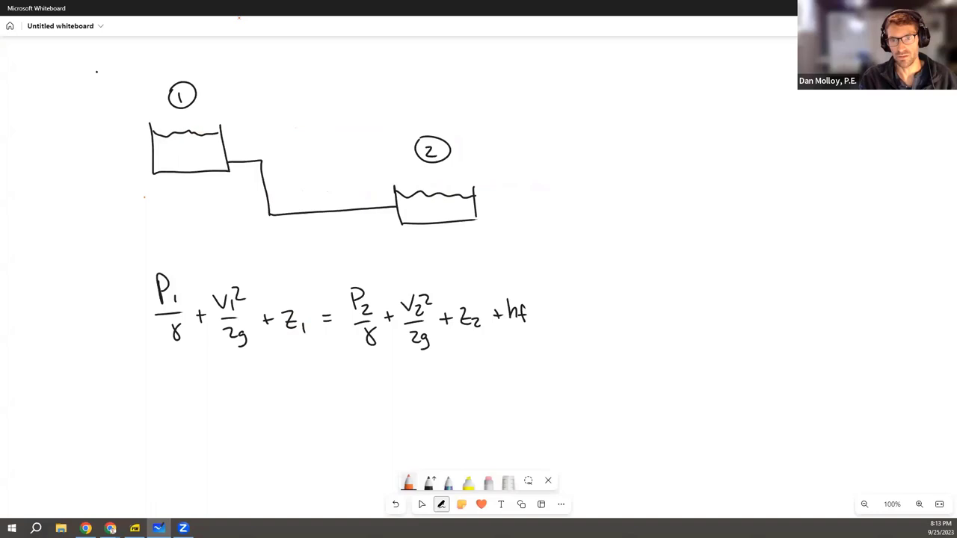
Draw an orange datum at the lower tank's water level, strike out Z2, and arrow up into tank 1.
left_click_drag(486, 195, 146, 216)
left_click_drag(466, 333, 491, 285)
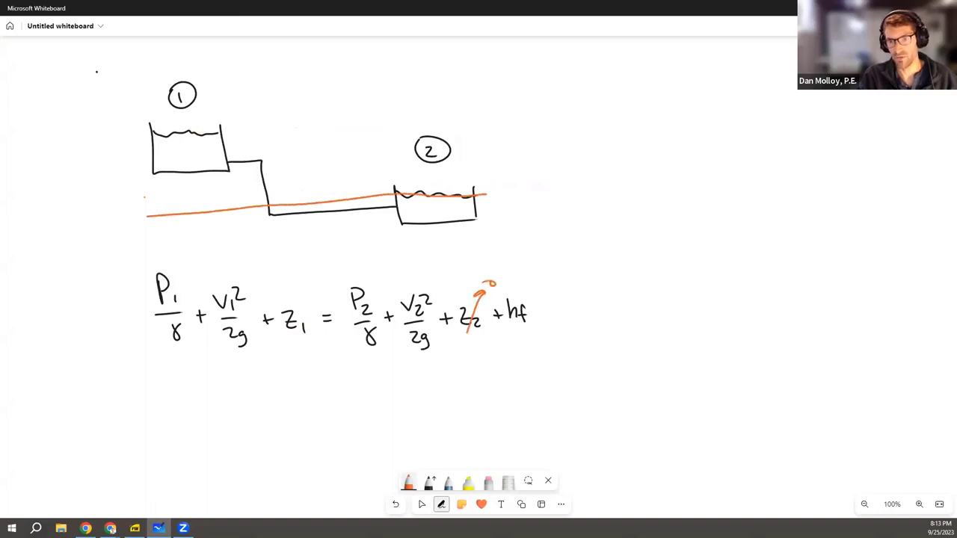
mouse_move(201, 211)
left_mouse_down()
mouse_move(190, 137)
mouse_move(195, 144)
left_mouse_up()
Add an orange plus above Z1 and a +z1 label by the arrow, then undo them.
left_click_drag(290, 284, 289, 294)
left_click_drag(282, 290, 298, 289)
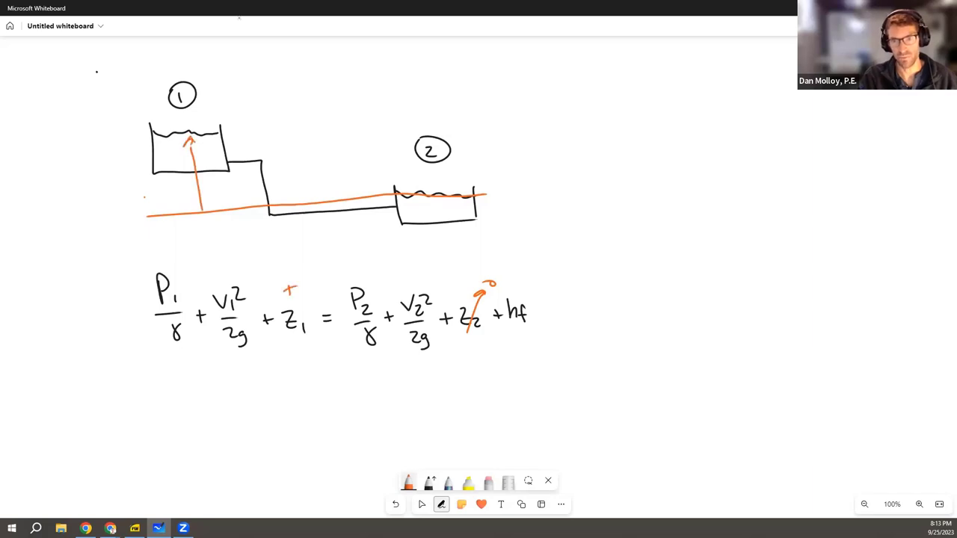
mouse_move(208, 179)
left_mouse_down()
mouse_move(208, 193)
mouse_move(216, 184)
left_mouse_up()
left_click_drag(216, 178, 226, 191)
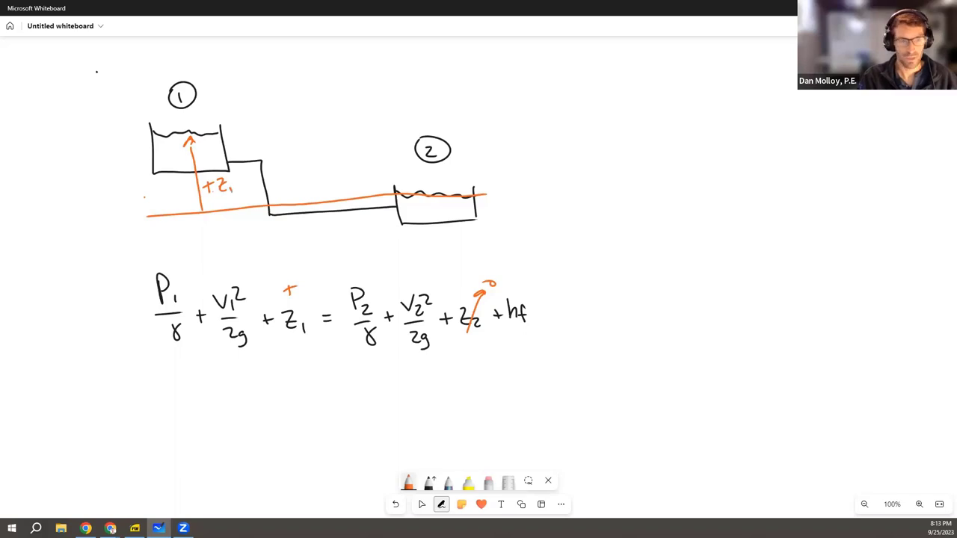
key("ctrl+z")
key("ctrl+z")
key("ctrl+z")
key("ctrl+z")
key("ctrl+z")
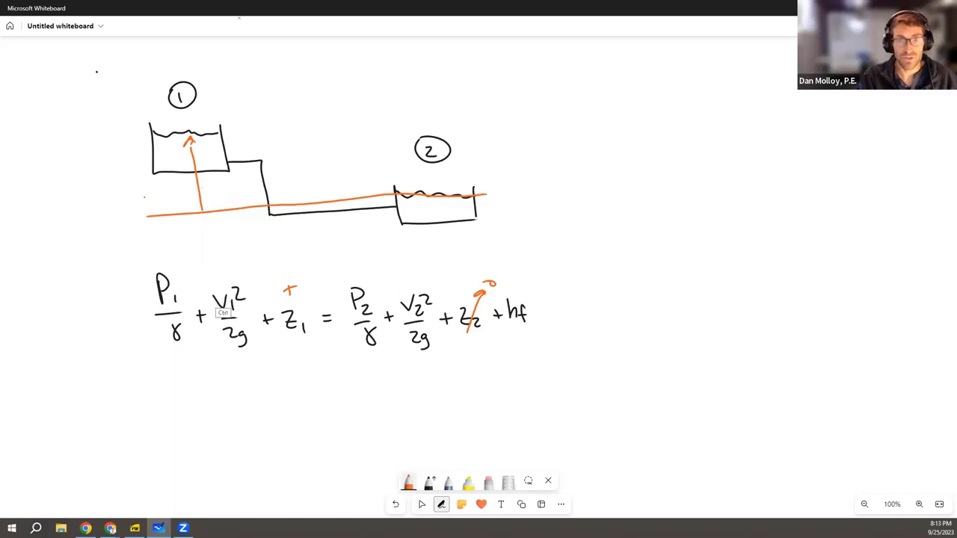
Undo the remaining orange datum, arrow and Z2 strike-out, then glance at the question slide.
key("ctrl+z")
key("ctrl+z")
key("ctrl+z")
key("ctrl+z")
key("ctrl+z")
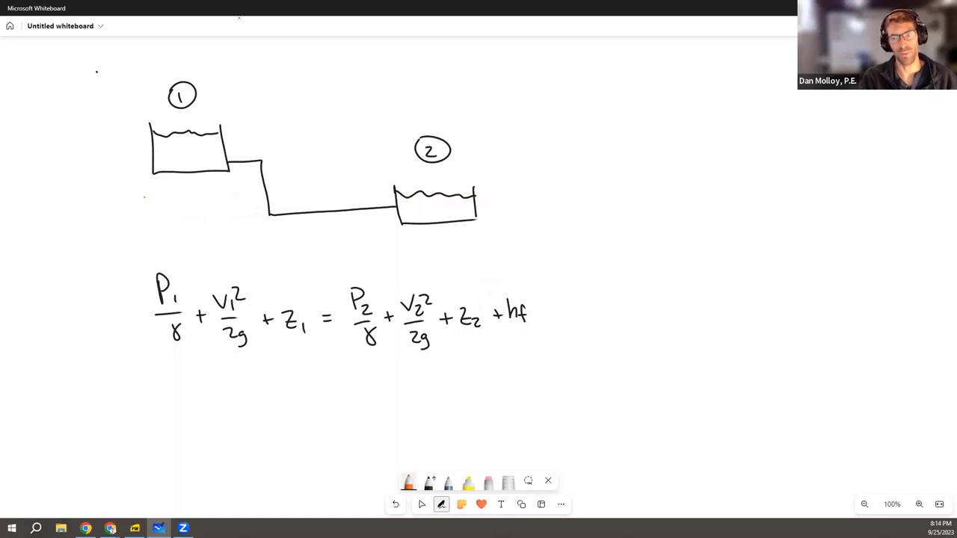
key("alt+Tab")
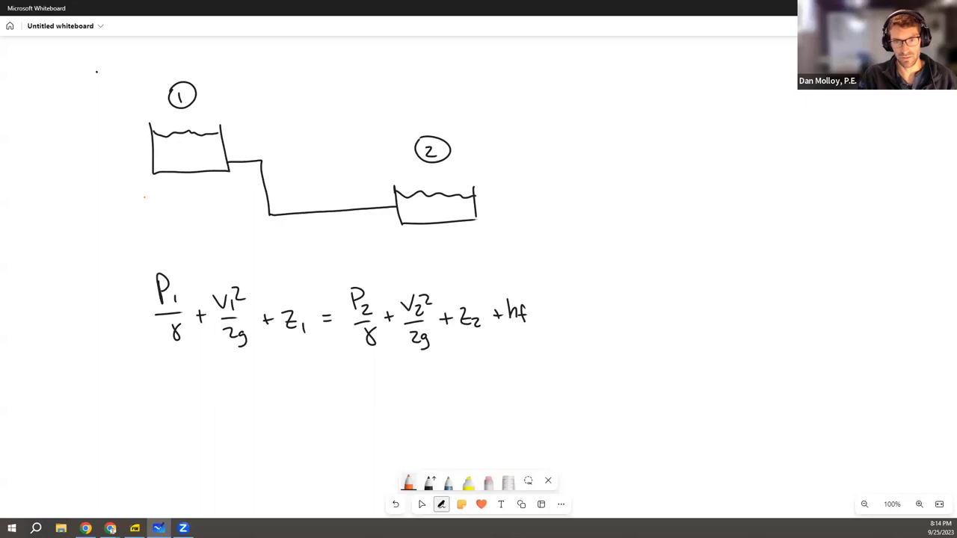
Write hA = (z1 − z2) in orange below the equation, then stop inking.
mouse_move(119, 378)
left_mouse_down()
mouse_move(140, 407)
mouse_move(179, 388)
left_mouse_up()
left_click_drag(168, 396, 182, 396)
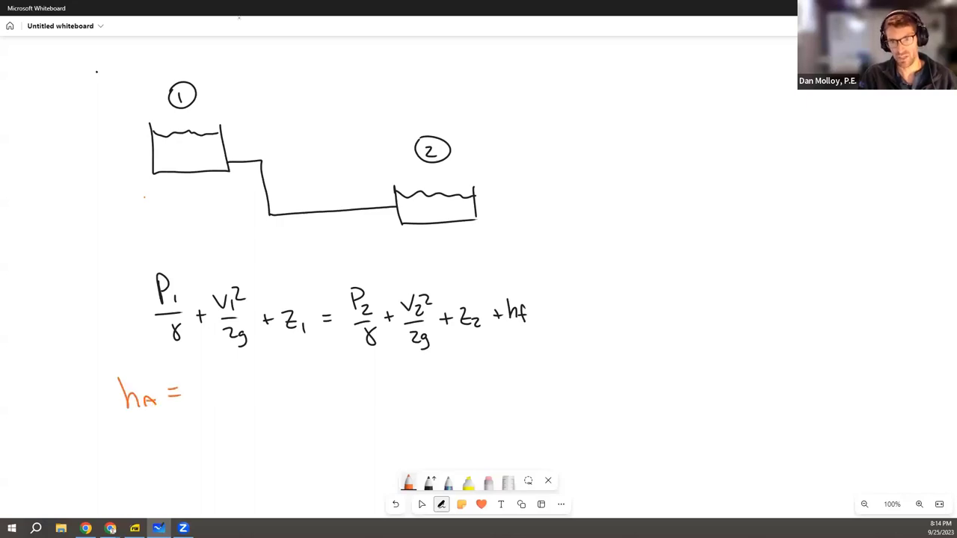
mouse_move(346, 385)
left_mouse_down()
mouse_move(364, 401)
mouse_move(361, 394)
mouse_move(373, 403)
mouse_move(381, 390)
mouse_move(414, 402)
mouse_move(344, 406)
left_mouse_up()
left_click_drag(424, 376, 427, 406)
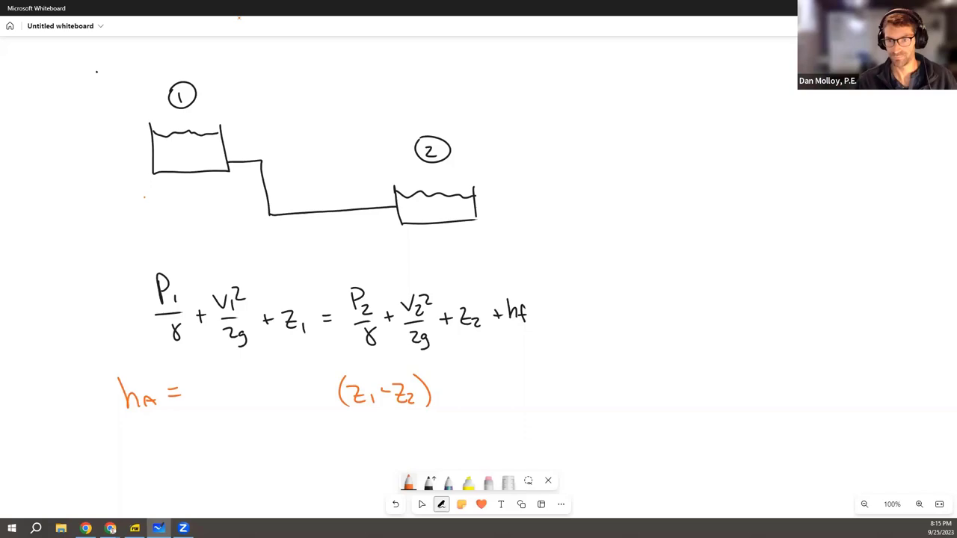
key("Escape")
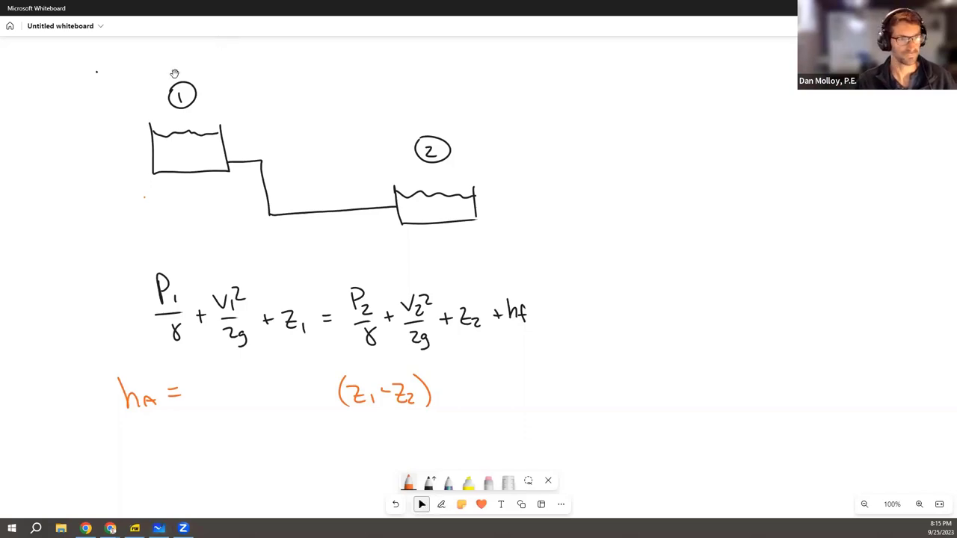